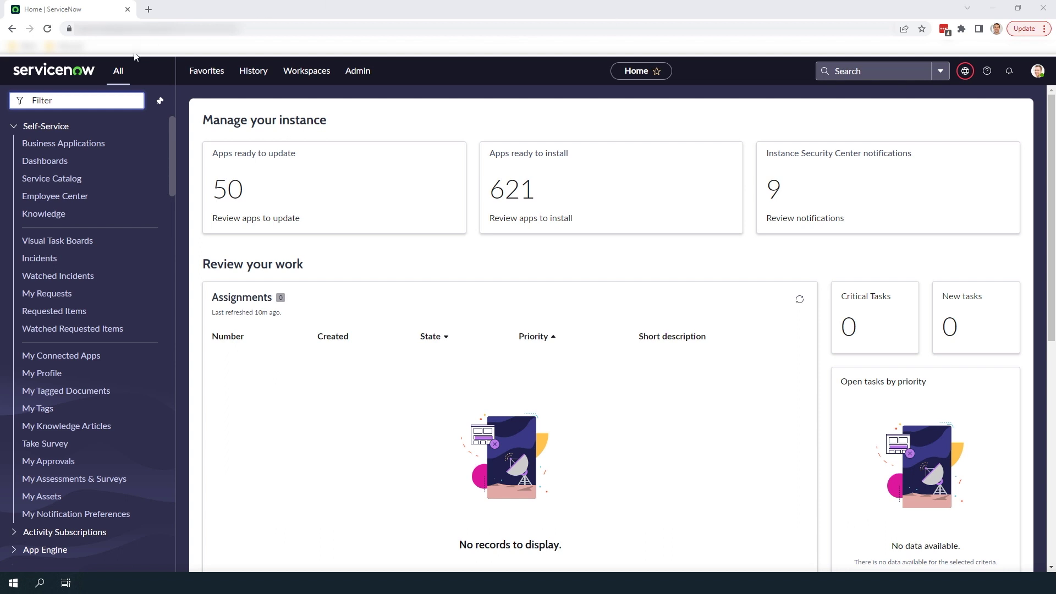
Open the Maintain Items catalog list from the application navigator
{"action": "left_click", "coordinate": [110, 96]}
{"action": "type", "text": "Maintain Items"}
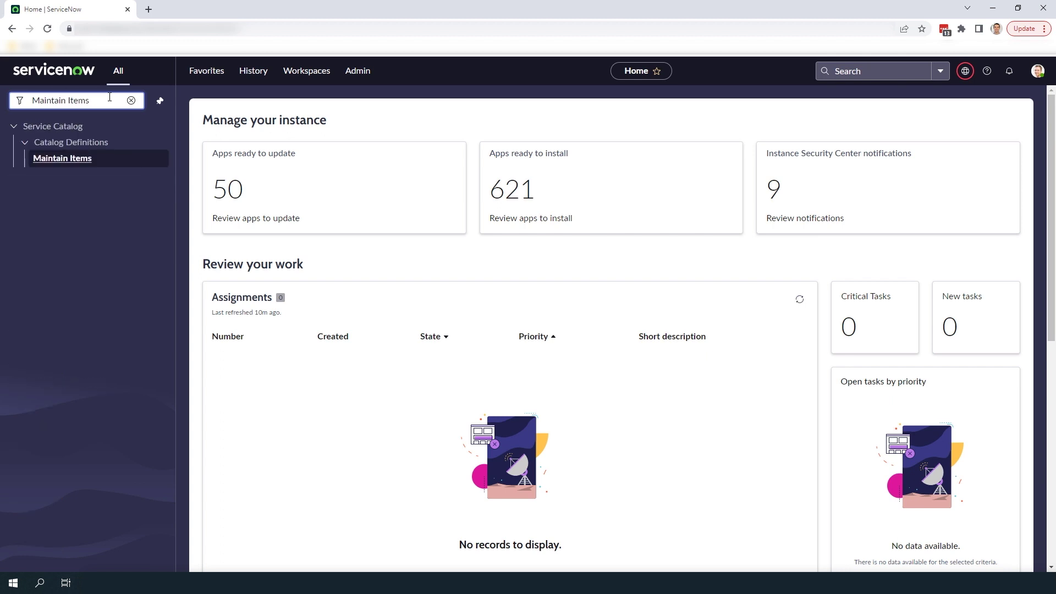
{"action": "left_click", "coordinate": [105, 166]}
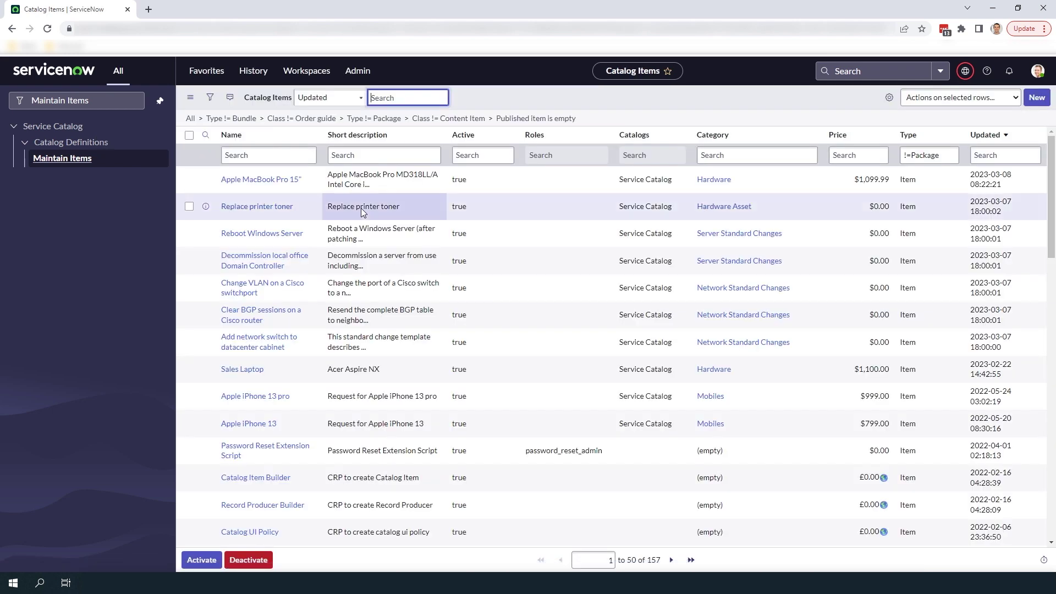
Filter items by name 'Apple Macbook' and open the Apple MacBook Pro 15" item's price record
{"action": "left_click", "coordinate": [301, 154]}
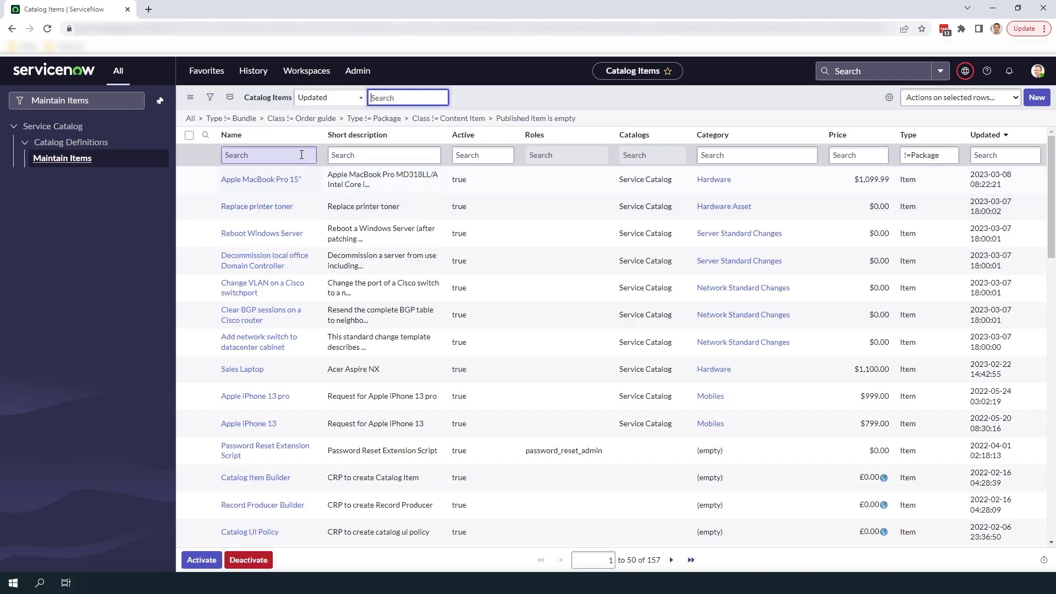
{"action": "type", "text": "Apple Macbook"}
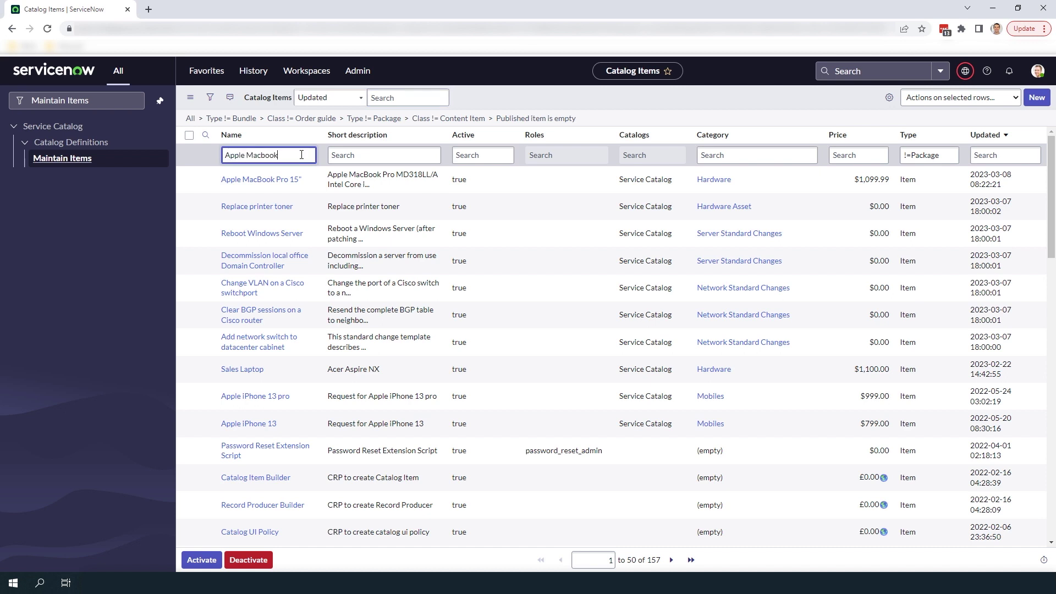
{"action": "key", "text": "Return"}
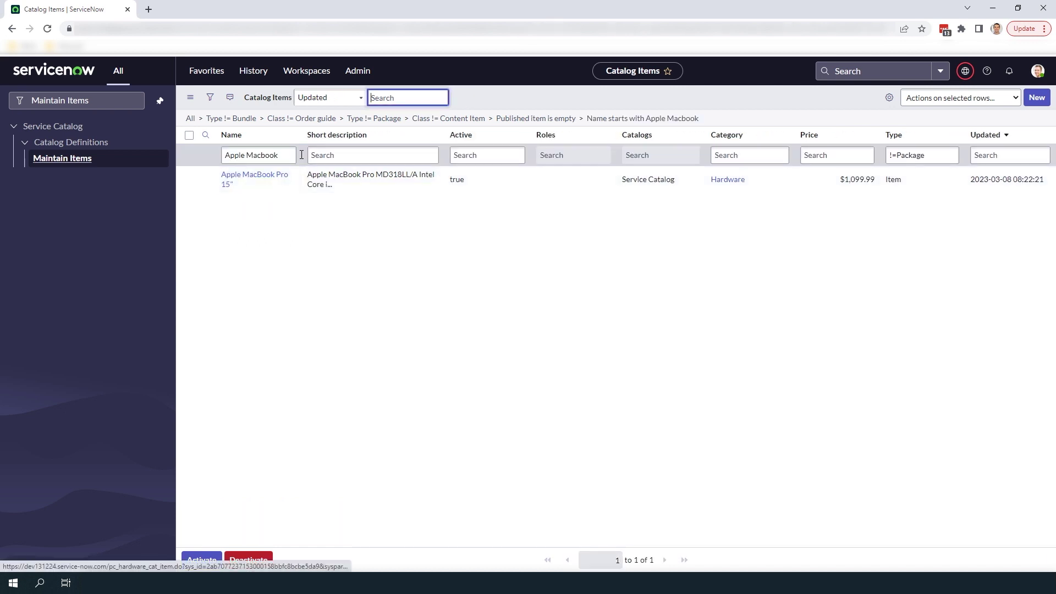
{"action": "left_click", "coordinate": [282, 175]}
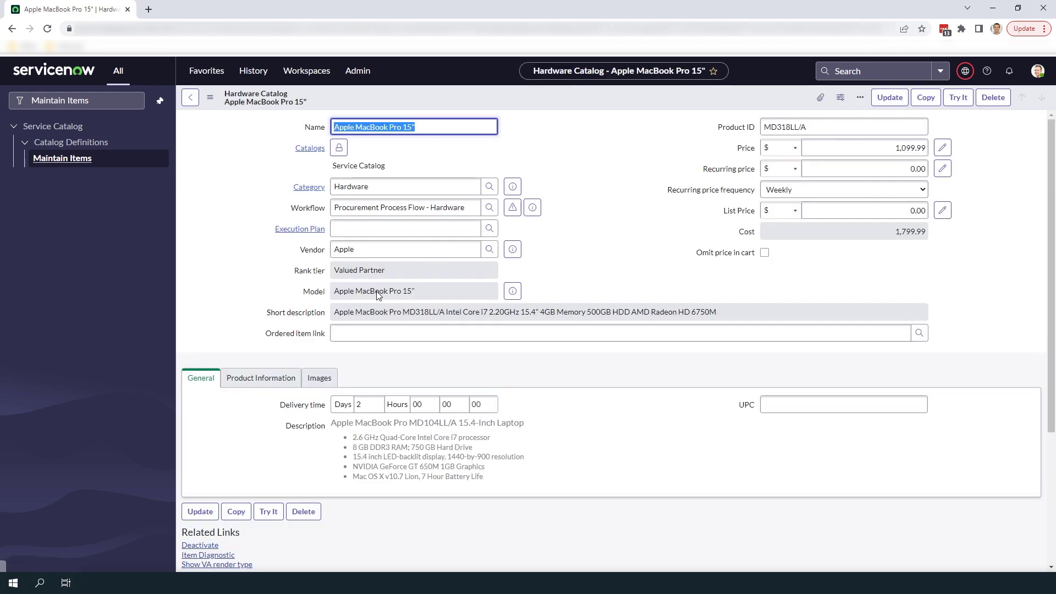
{"action": "left_click", "coordinate": [649, 155]}
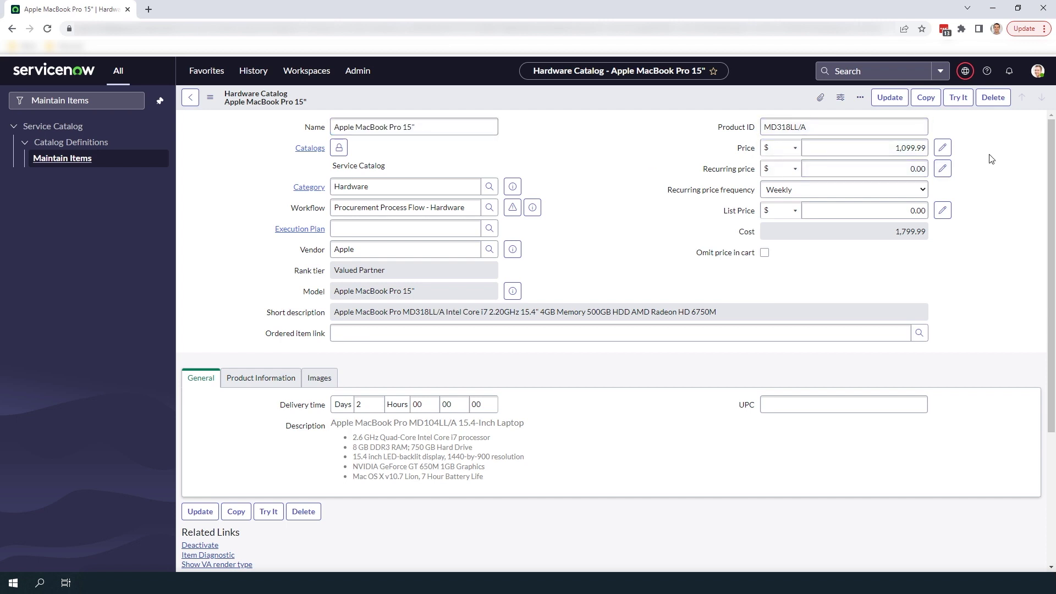
{"action": "left_click", "coordinate": [942, 148]}
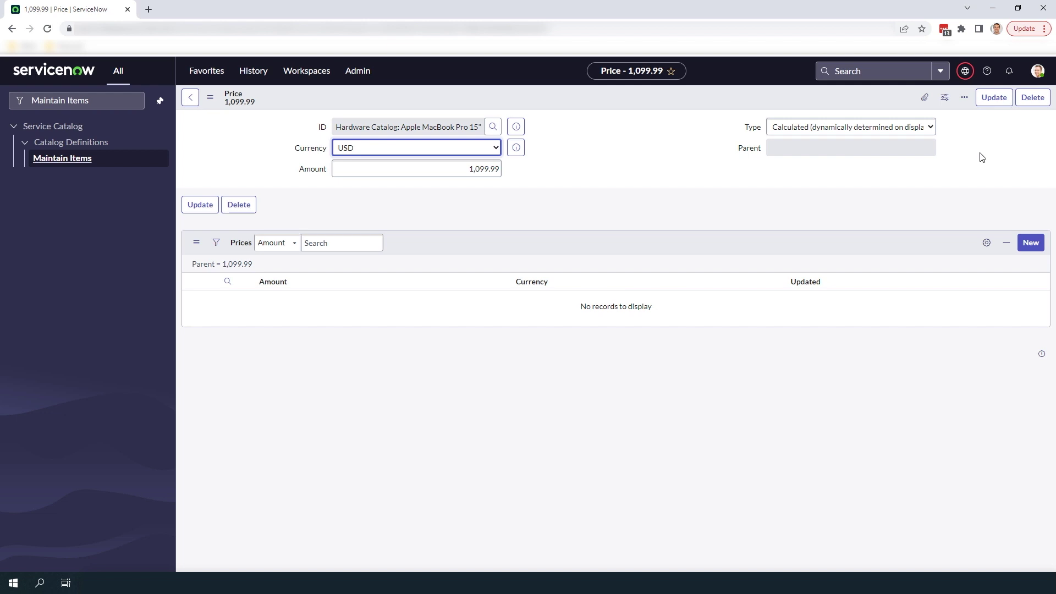
Change the 1,099.99 price's type to Multiple and save the record
{"action": "left_click", "coordinate": [930, 129]}
{"action": "left_click", "coordinate": [913, 160]}
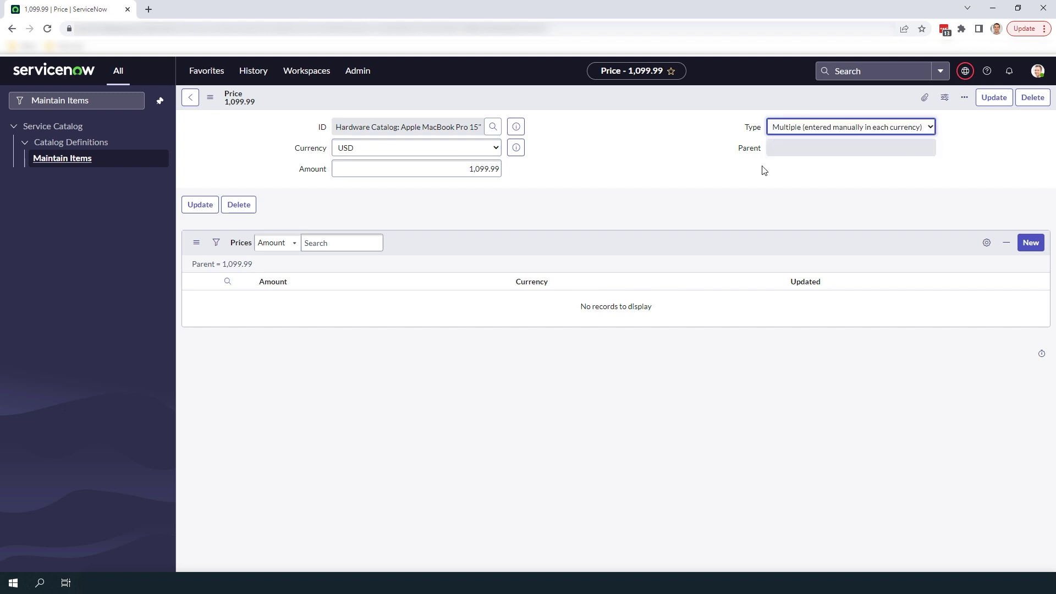
{"action": "right_click", "coordinate": [701, 97]}
{"action": "left_click", "coordinate": [710, 102]}
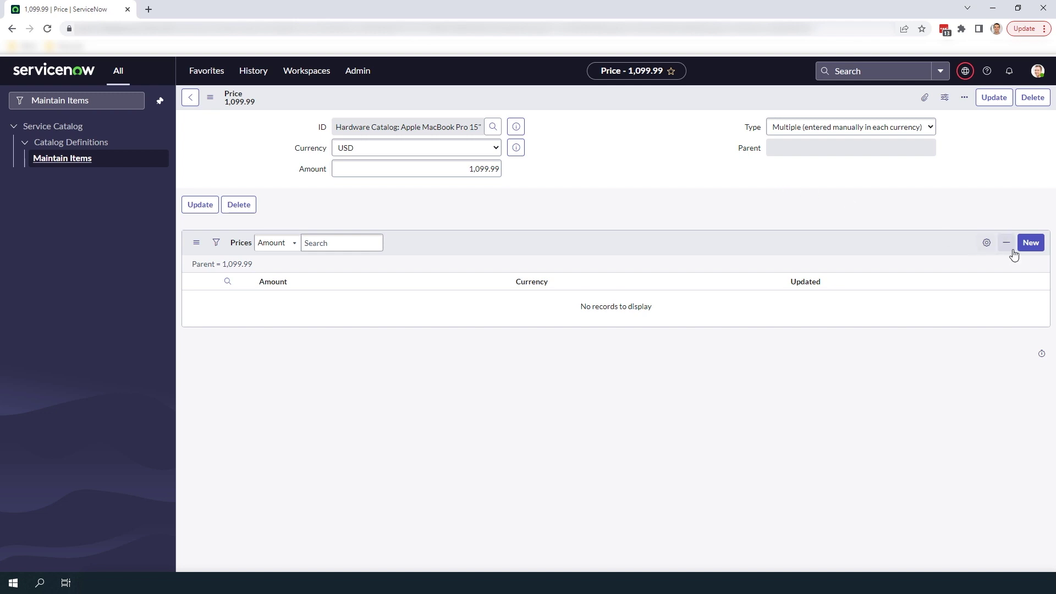
{"action": "left_click", "coordinate": [1029, 242]}
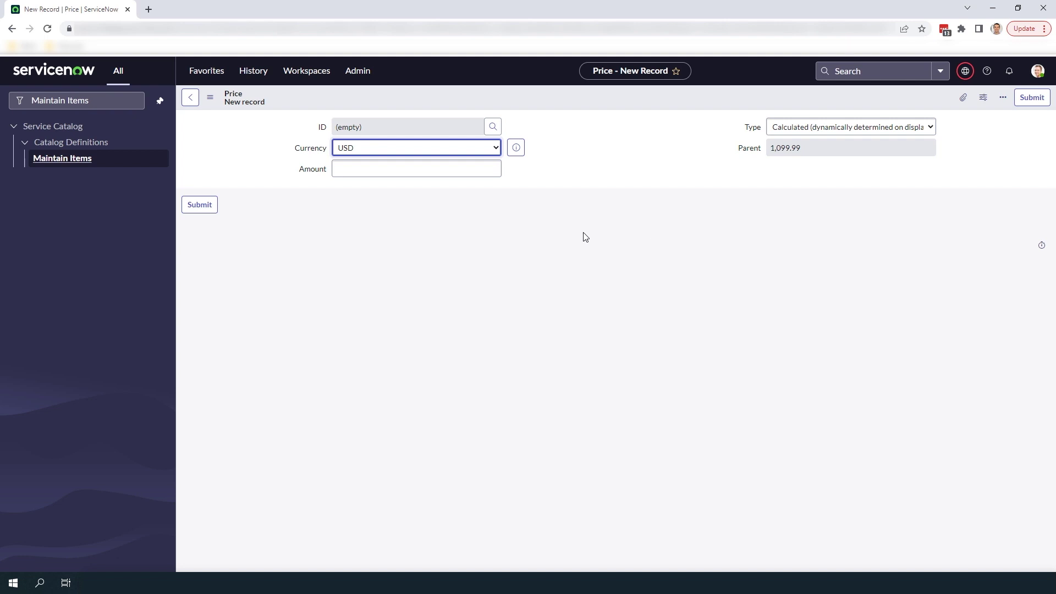
Submit a new child price of 900.00 in GBP with type Multiple
{"action": "left_click", "coordinate": [471, 151]}
{"action": "left_click", "coordinate": [464, 182]}
{"action": "left_click", "coordinate": [448, 169]}
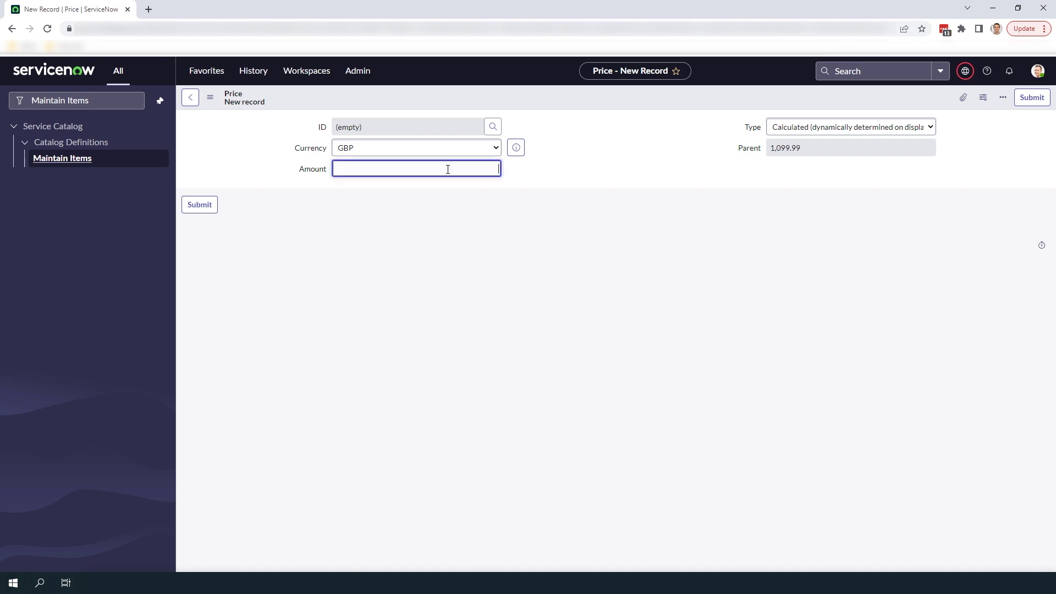
{"action": "type", "text": "900.00"}
{"action": "left_click", "coordinate": [638, 158]}
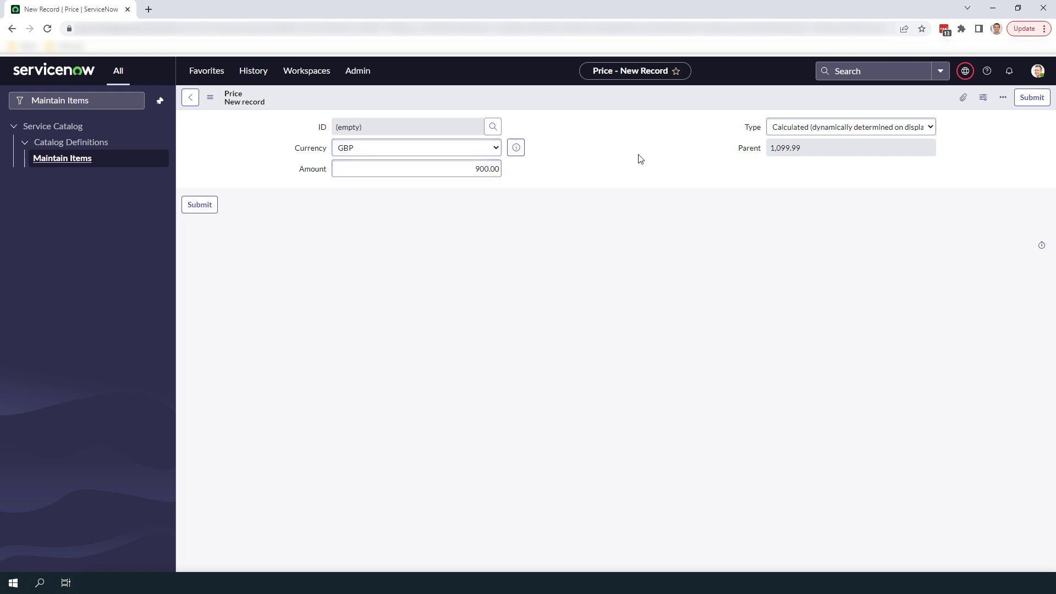
{"action": "left_click", "coordinate": [798, 136]}
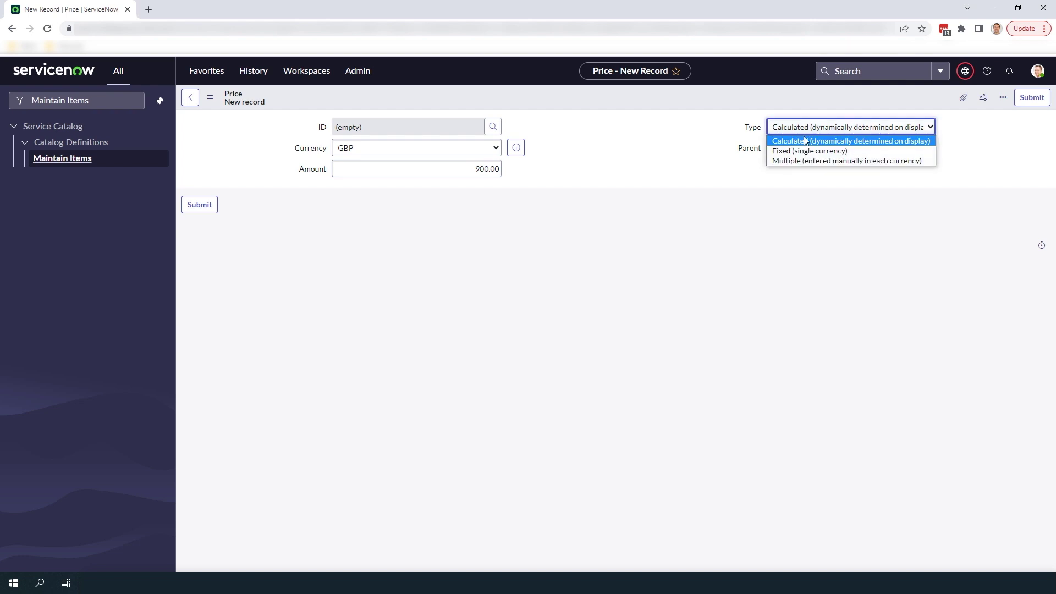
{"action": "left_click", "coordinate": [816, 159]}
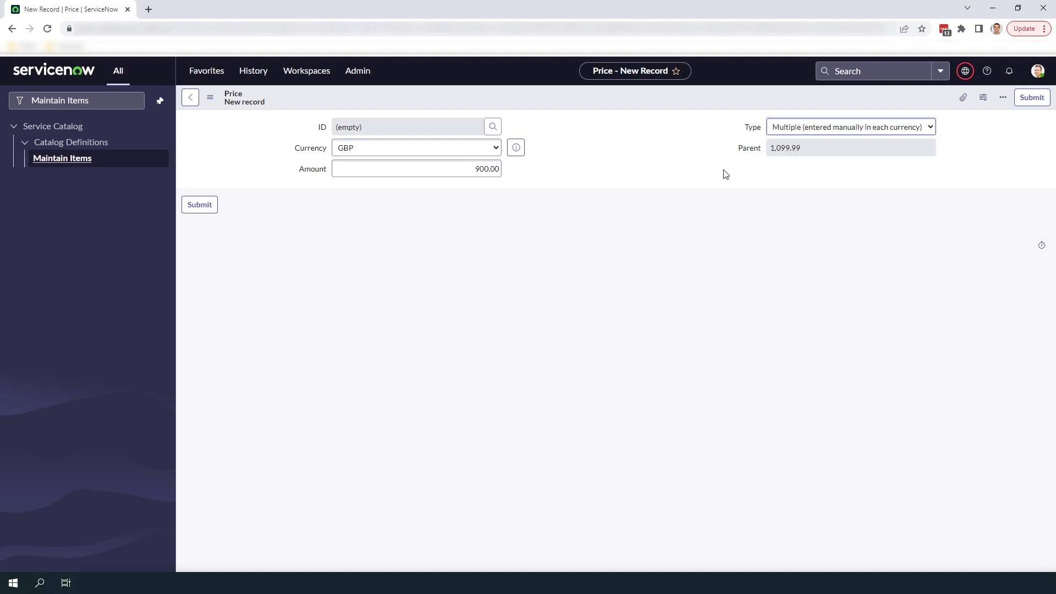
{"action": "left_click", "coordinate": [1028, 97]}
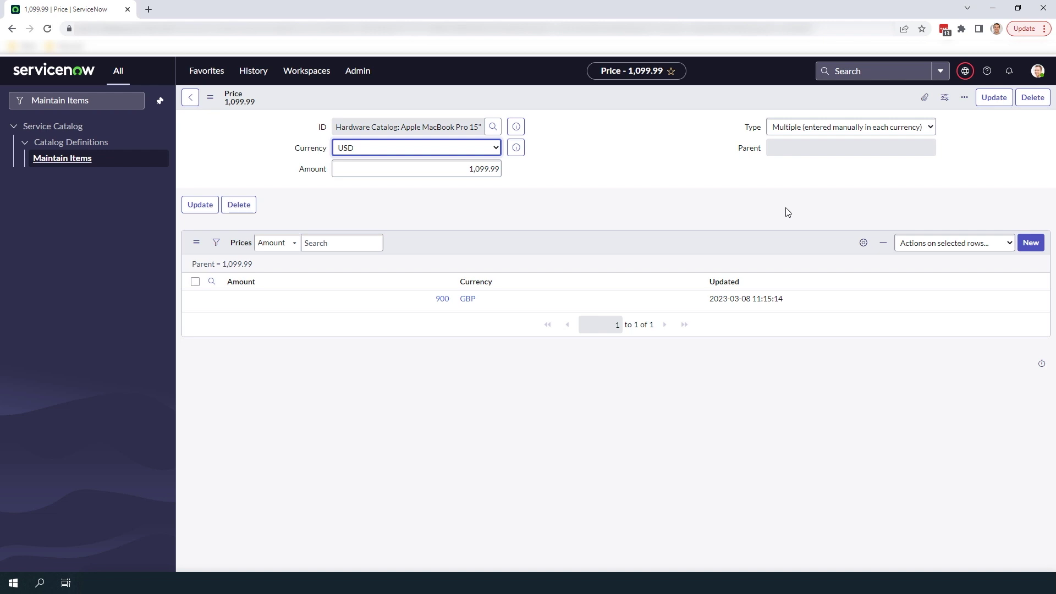
Update the price record, then open the Apple MacBook Pro 15" item page in the portal
{"action": "left_click", "coordinate": [993, 97]}
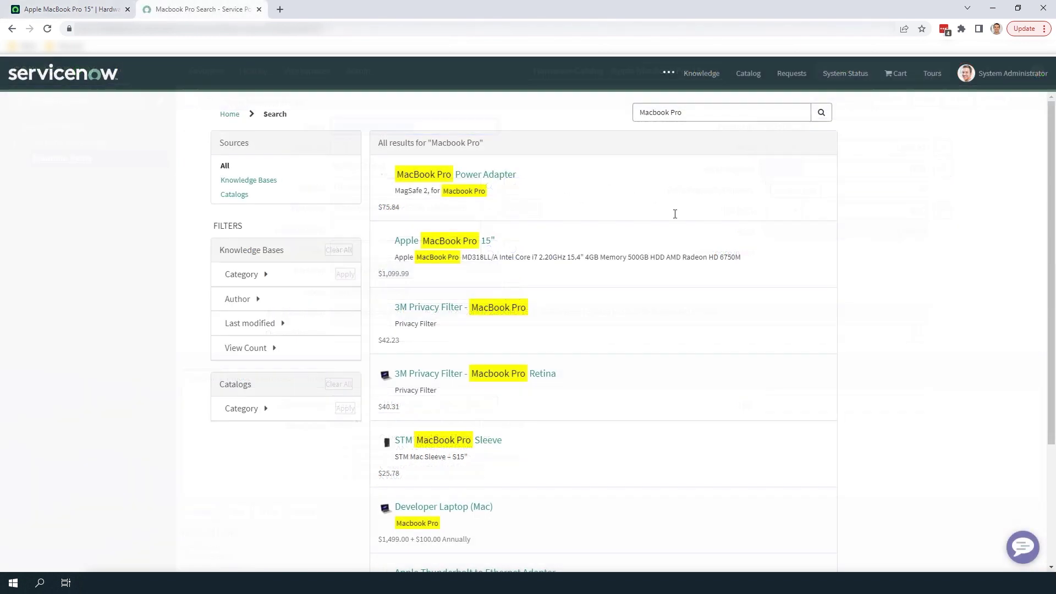
{"action": "left_click", "coordinate": [483, 240]}
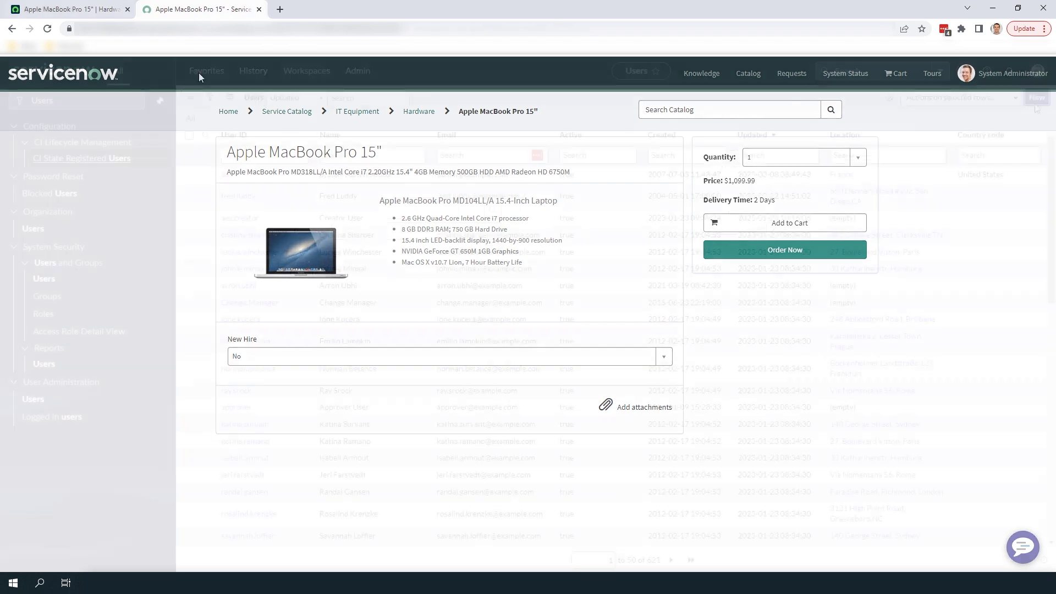
Create a new user with the given user ID, first and last name, and country code United Kingdom
{"action": "type", "text": "th"}
{"action": "key", "text": "Tab"}
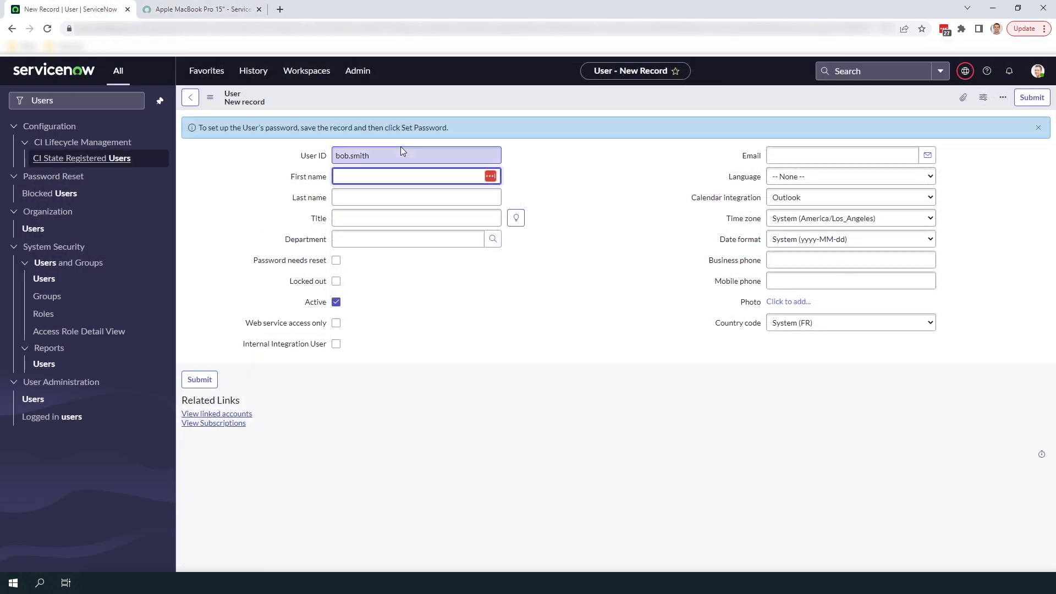
{"action": "type", "text": "Bob"}
{"action": "key", "text": "Tab"}
{"action": "type", "text": "Smith"}
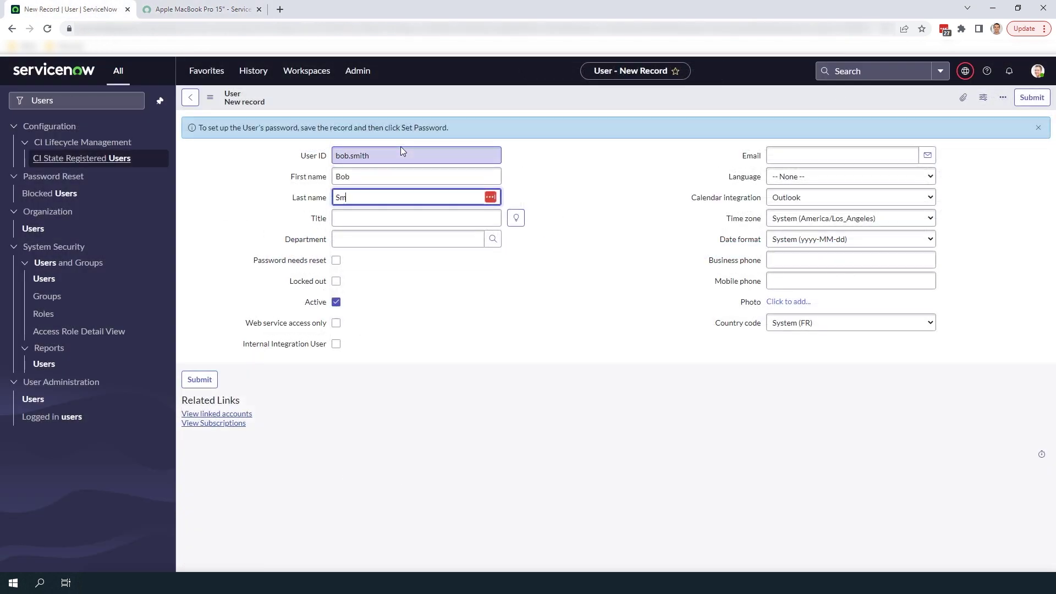
{"action": "left_click", "coordinate": [804, 323]}
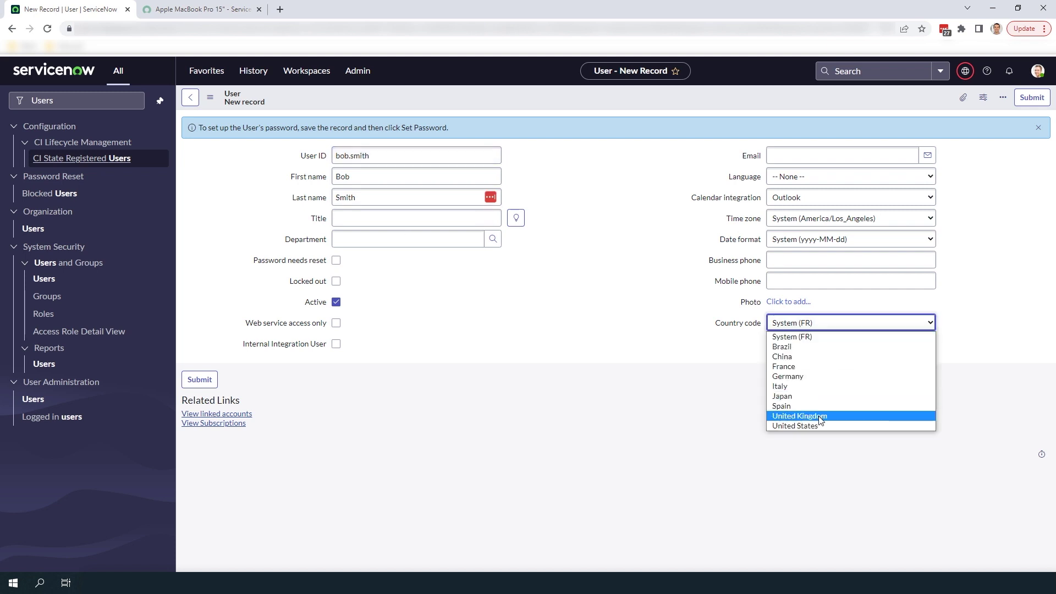
{"action": "left_click", "coordinate": [799, 416]}
{"action": "left_click", "coordinate": [1032, 97]}
Impersonate the newly created UK user
{"action": "left_click", "coordinate": [1038, 71]}
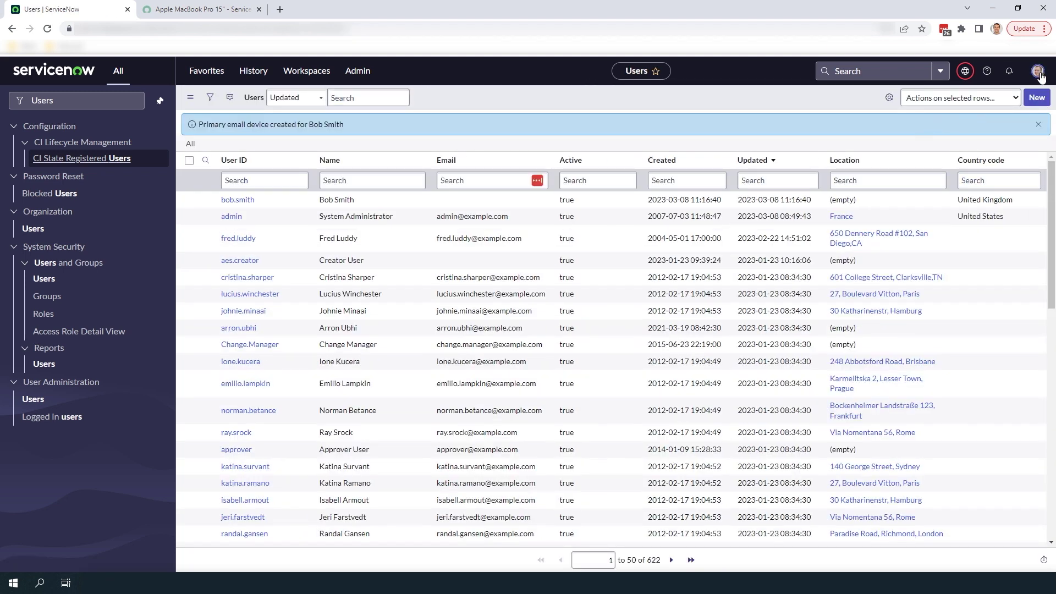
{"action": "left_click", "coordinate": [957, 192]}
{"action": "left_click", "coordinate": [544, 345]}
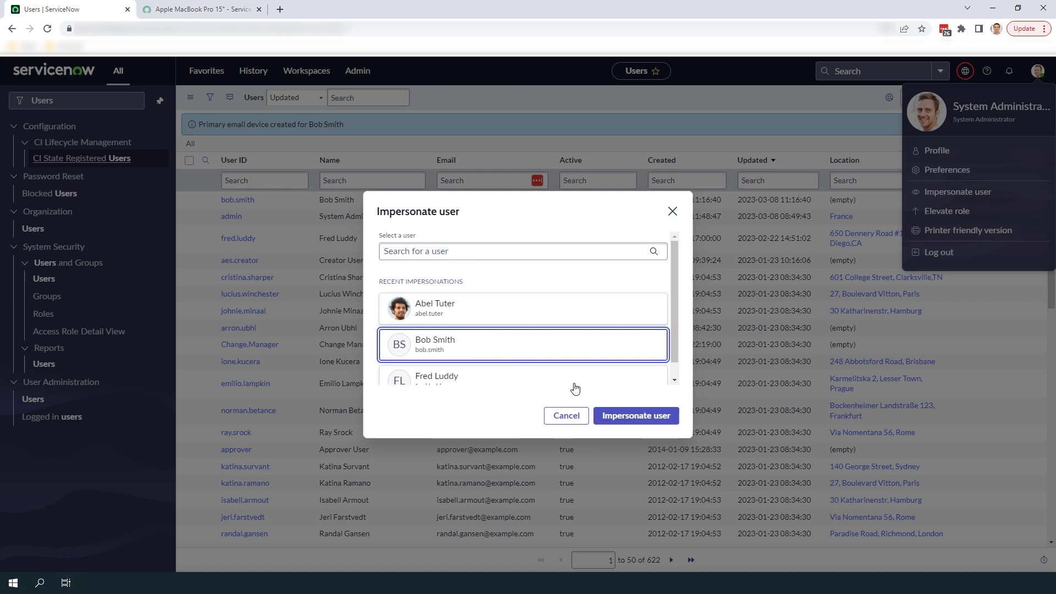
{"action": "left_click", "coordinate": [627, 418]}
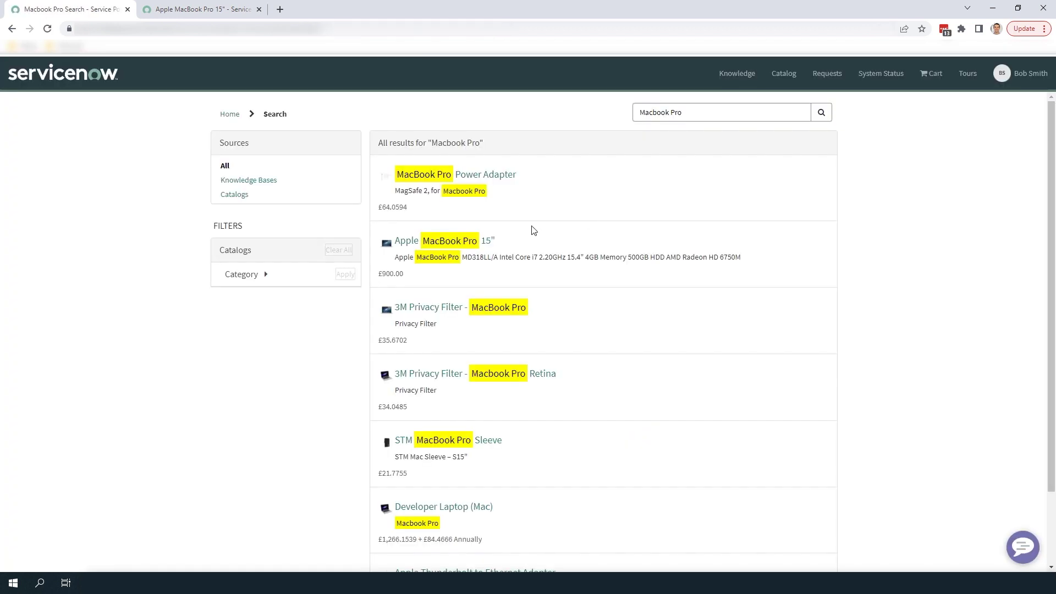
Open the Apple MacBook Pro 15" search result to see it priced at £900.00
{"action": "left_click", "coordinate": [487, 240]}
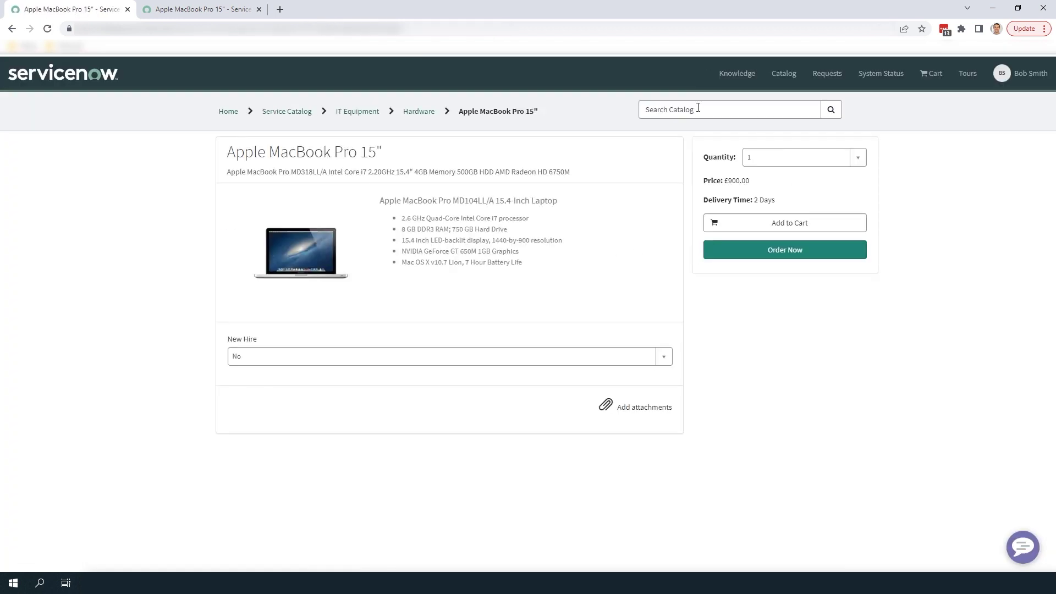